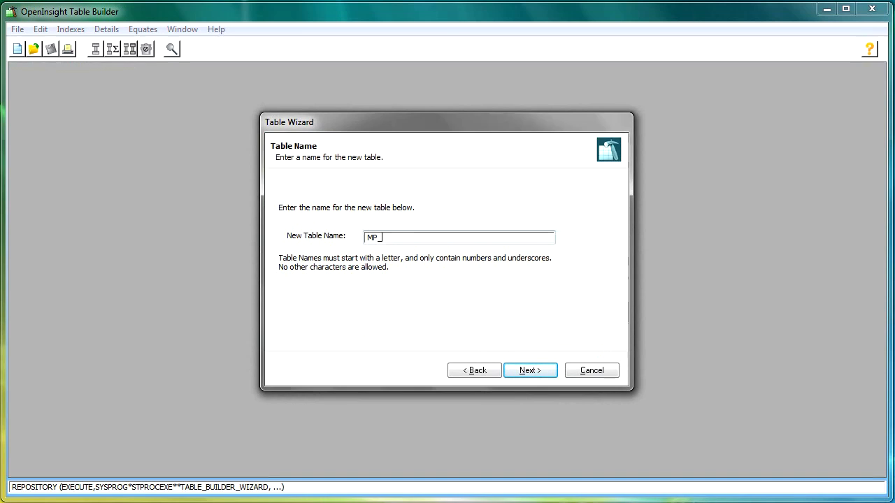
- Name the new table MP_PATIENT and set its location to the C:\Revsoft92F\Clinic Data folder
text(TIENT)
click(542, 372)
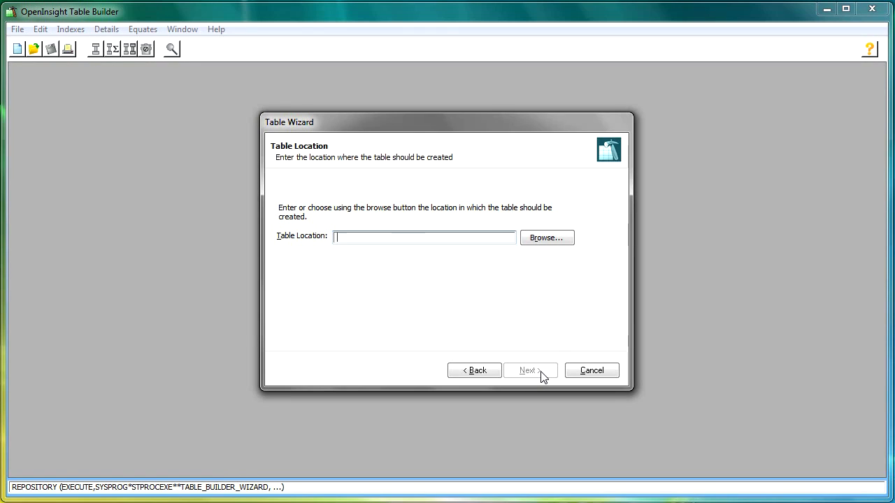
click(553, 241)
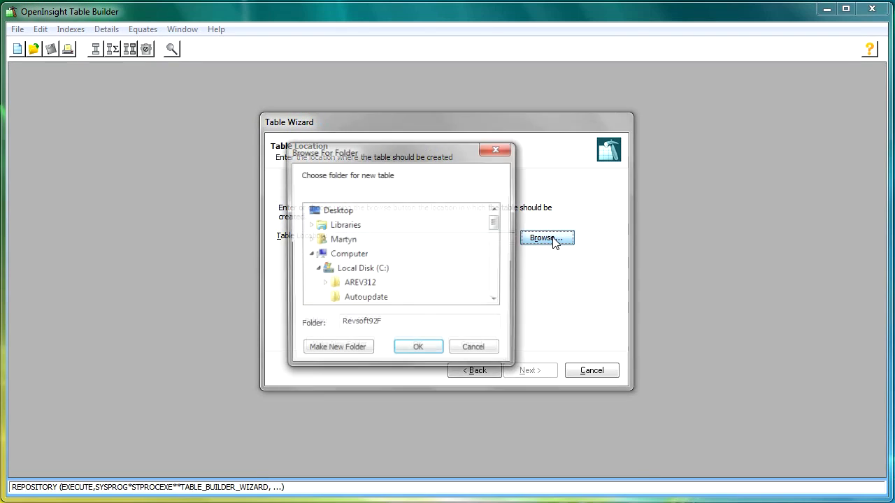
click(495, 291)
click(495, 290)
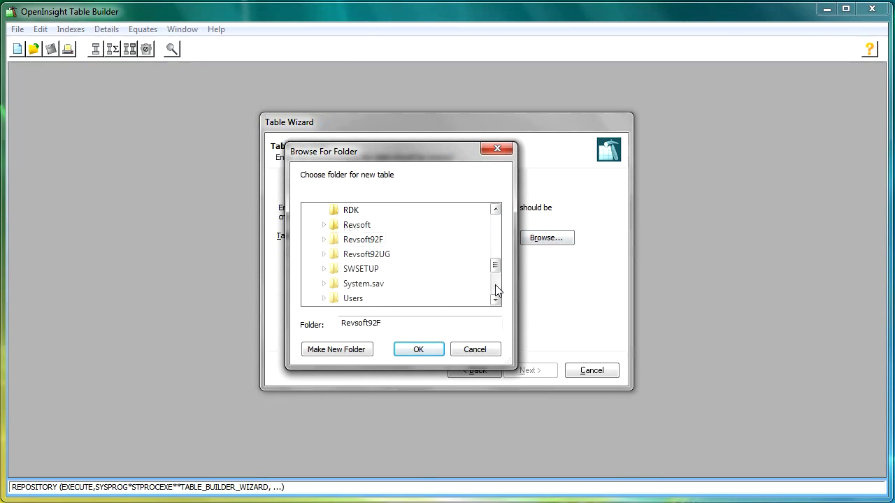
click(323, 240)
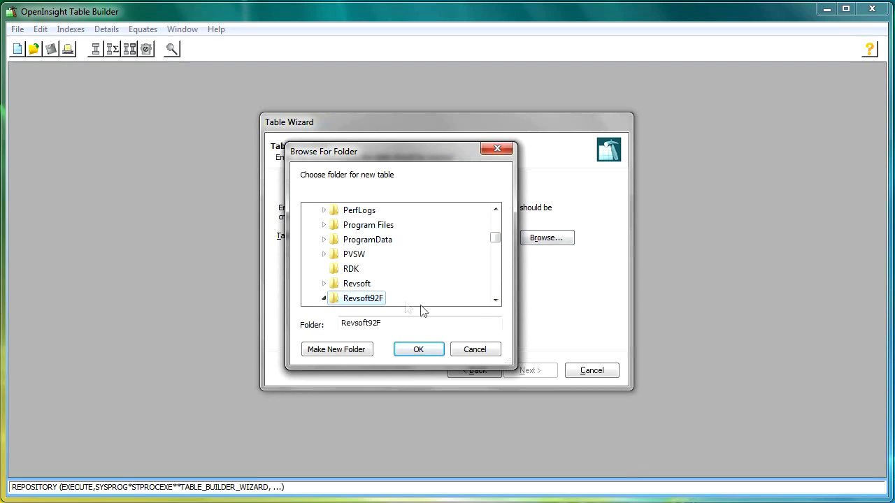
click(495, 300)
click(495, 301)
click(496, 300)
click(496, 300)
click(496, 300)
click(495, 301)
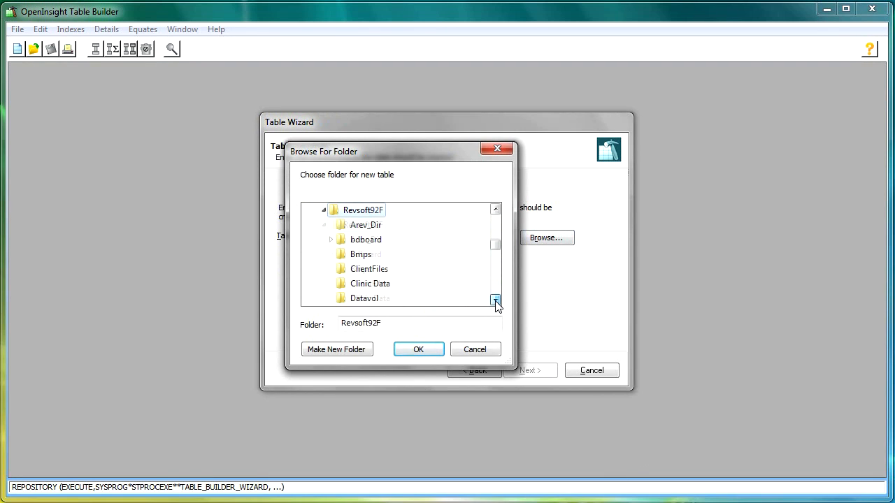
click(381, 284)
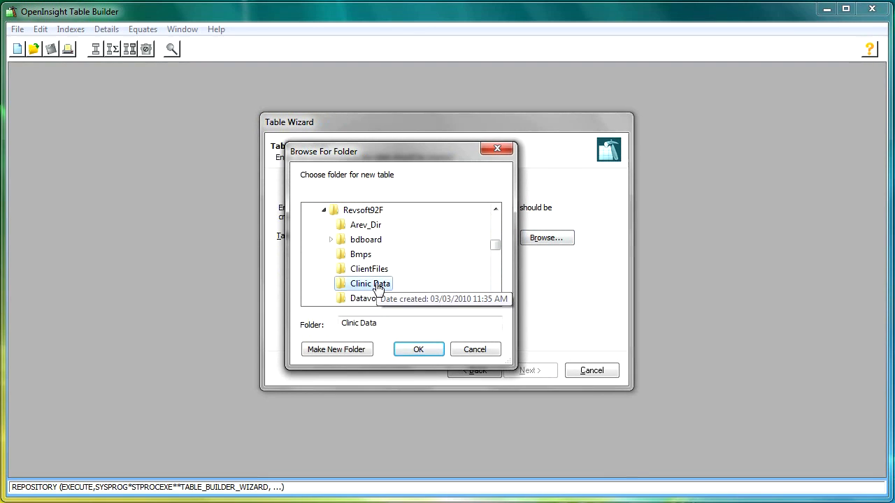
click(413, 349)
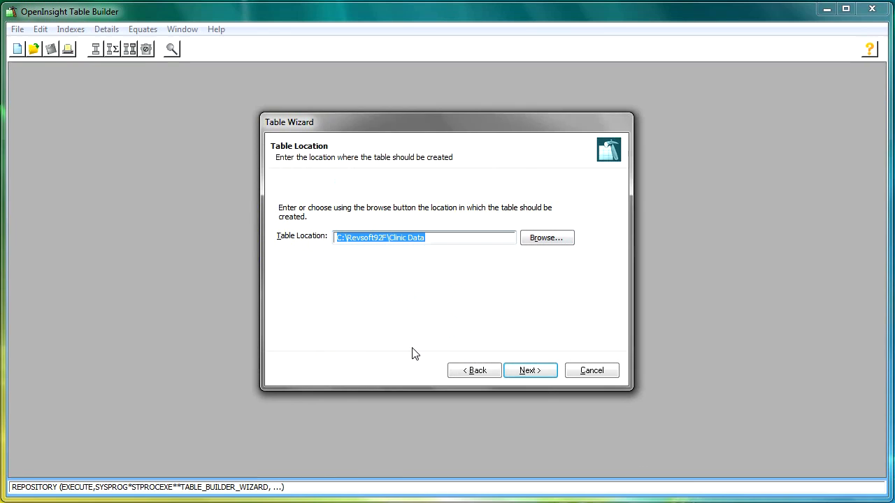
click(533, 373)
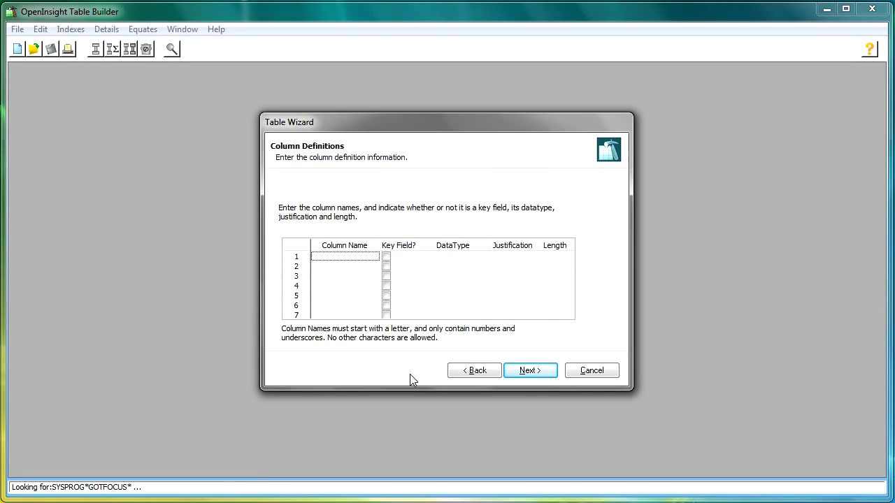
- Define the first column as HOSPITAL_NUMBER and mark it as a key field
text(HOSPITAL_NUMBER)
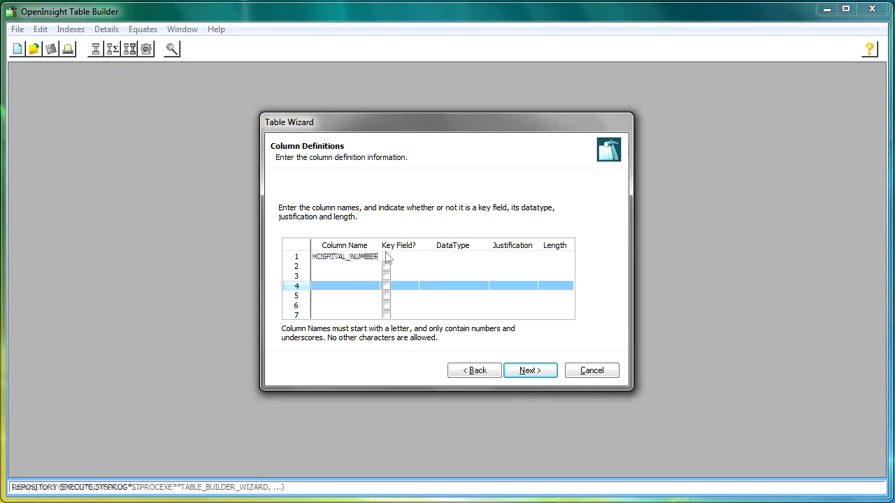
click(386, 256)
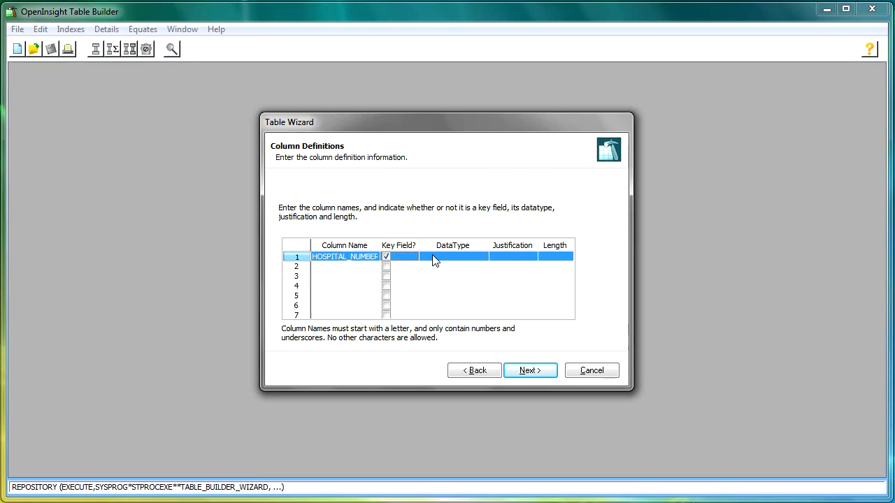
- Give HOSPITAL_NUMBER the VARCHAR data type, L justification and length 20, and finish the wizard to create the table
click(454, 262)
click(450, 425)
click(524, 256)
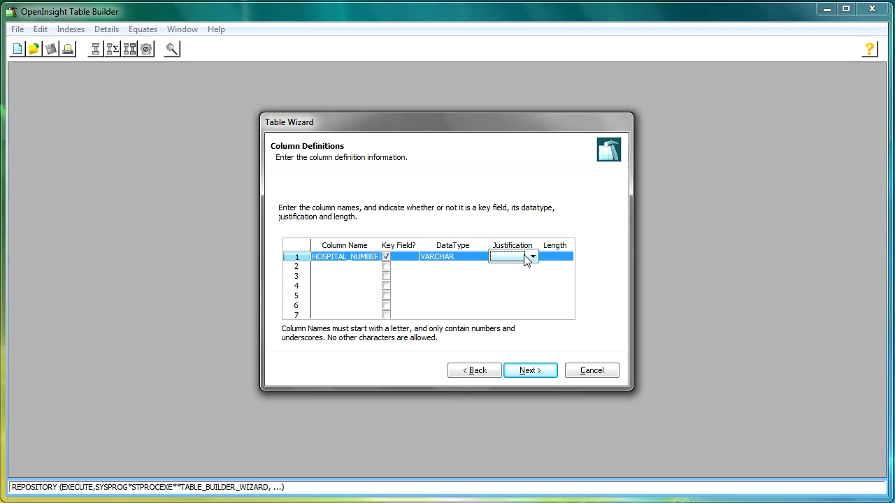
click(535, 258)
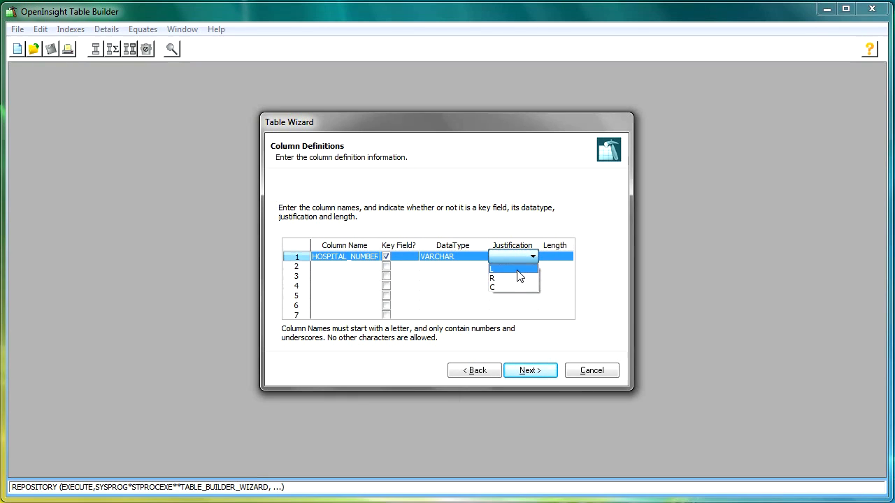
click(518, 270)
click(560, 258)
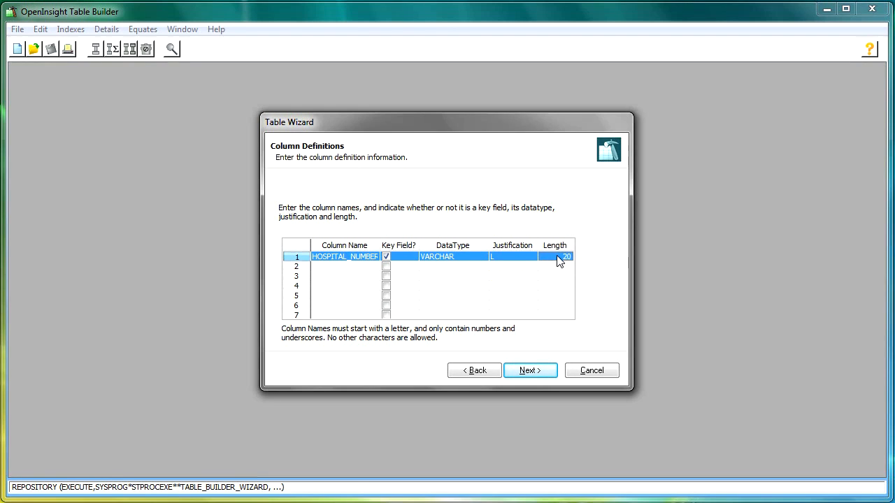
click(541, 378)
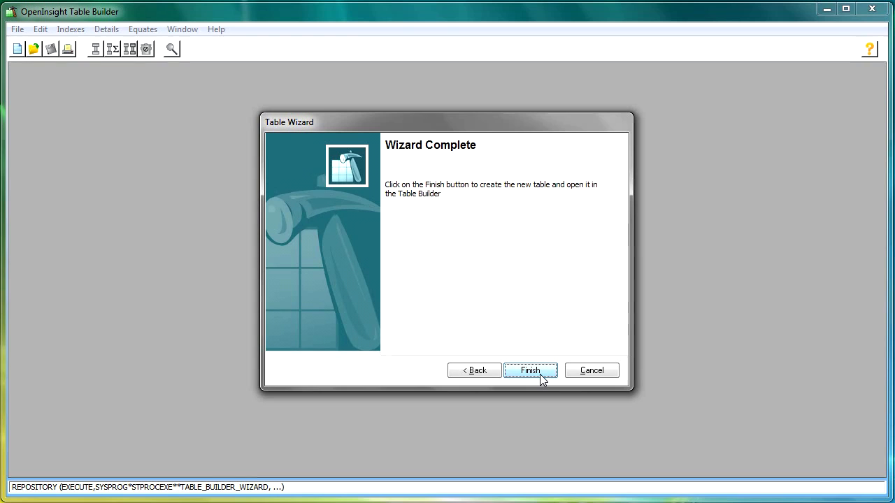
click(543, 372)
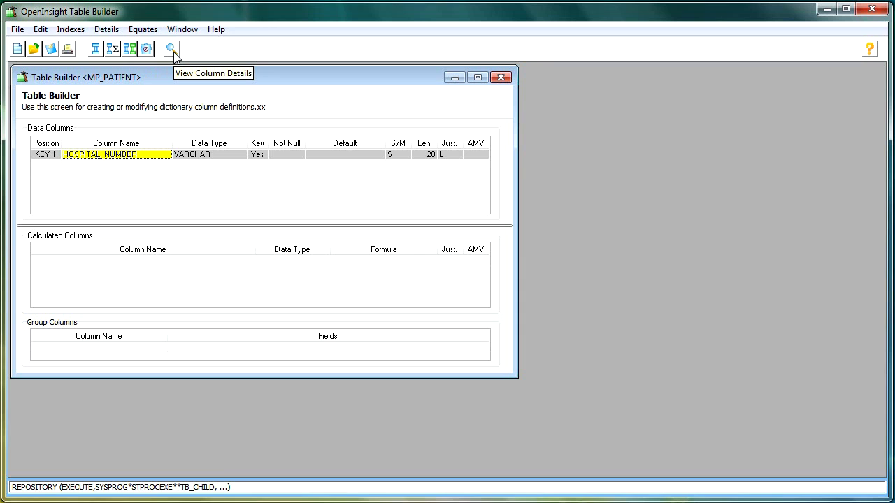
- Add a SURNAME data column below HOSPITAL_NUMBER, accepting the default attributes
click(92, 165)
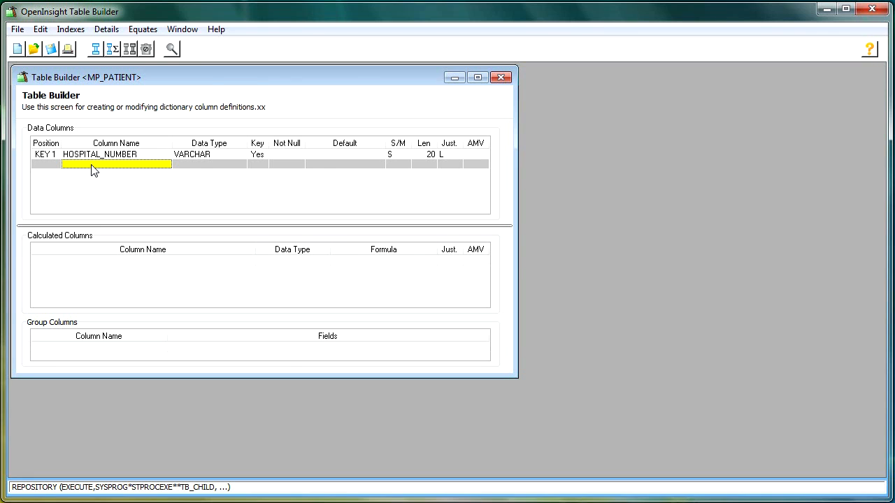
text(SURNAME)
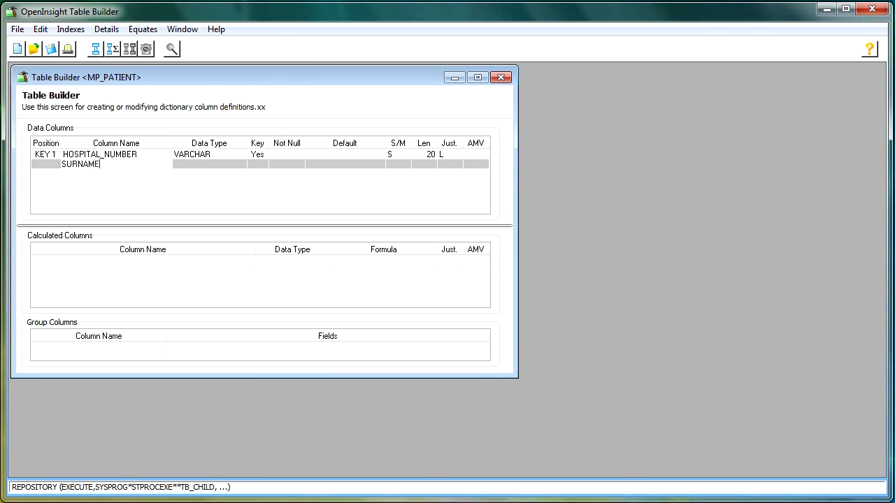
key(Tab)
key(Tab)
key(Tab)
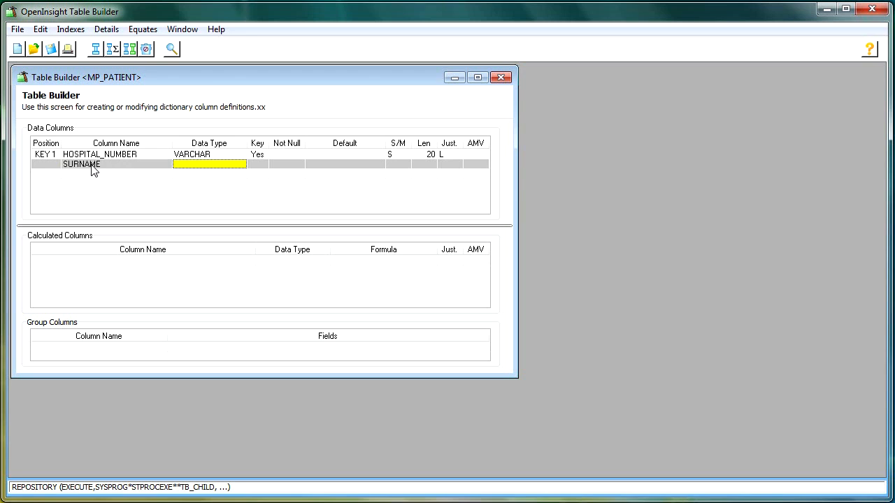
key(Tab)
key(Tab)
key(Tab)
key(Tab)
key(Tab)
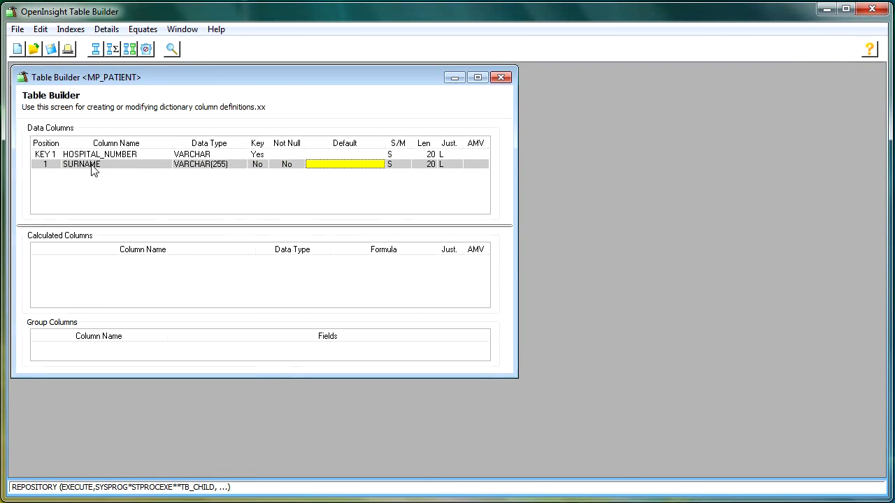
key(Tab)
key(Tab)
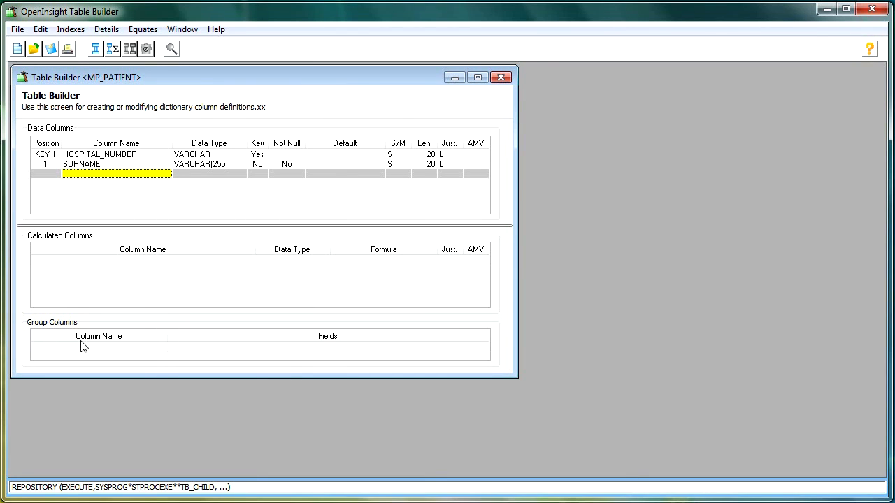
- Show the column details in the table builder and open the attributes of the HOSPITAL_NUMBER column
click(107, 31)
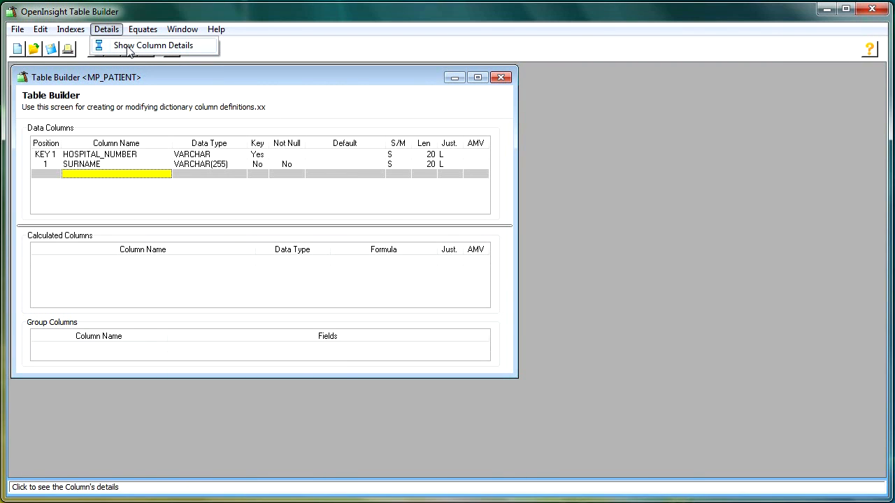
click(134, 46)
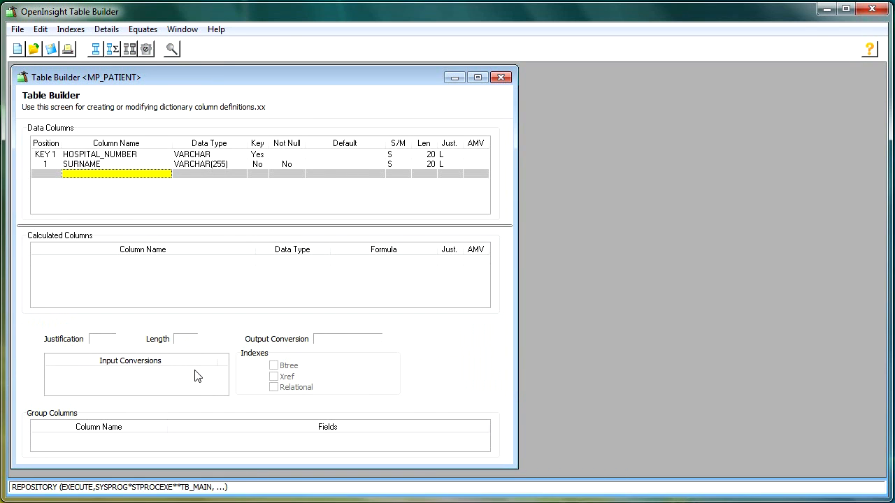
double_click(136, 155)
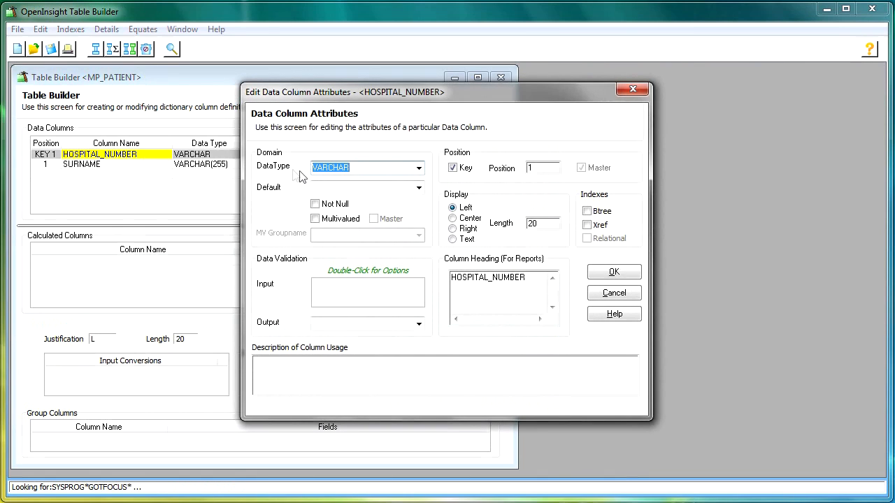
- Set HOSPITAL_NUMBER's data type to INTEGER and its default to SEQKEY, and make the column Not Null
click(418, 169)
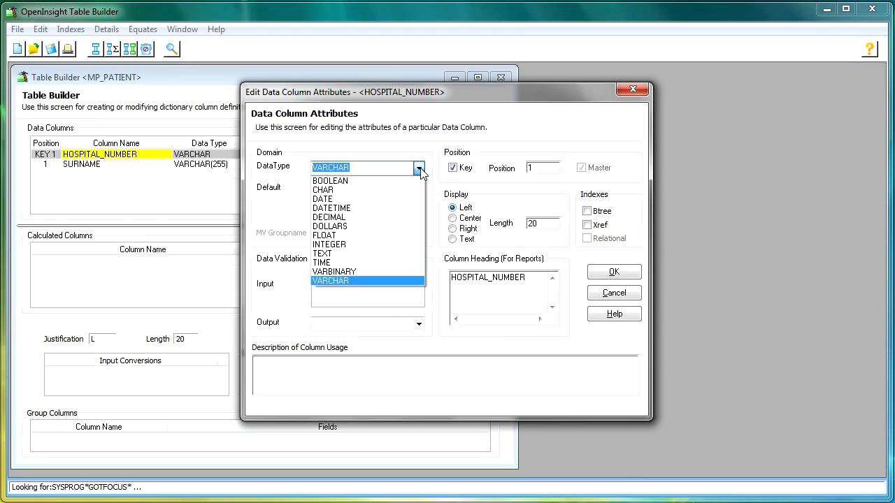
click(370, 244)
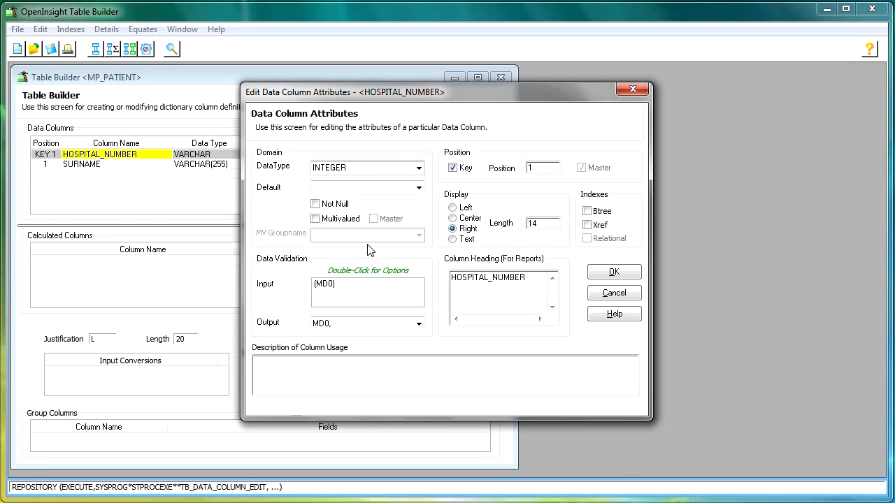
click(419, 187)
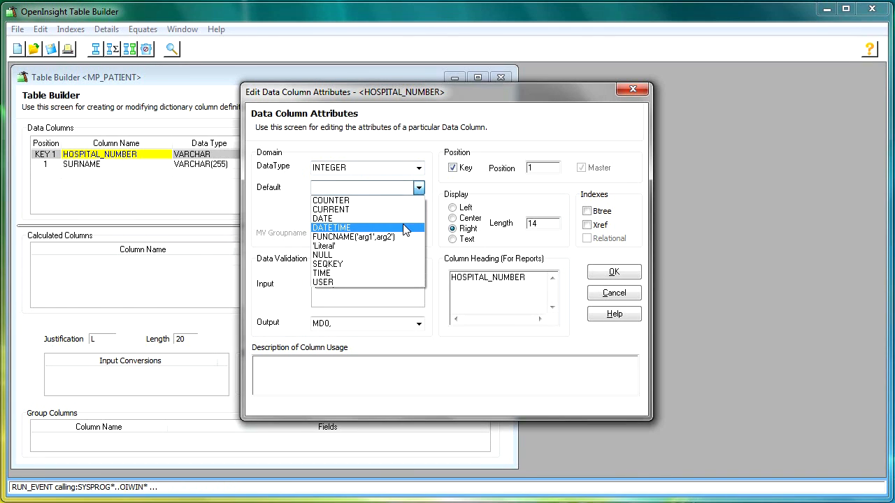
click(396, 264)
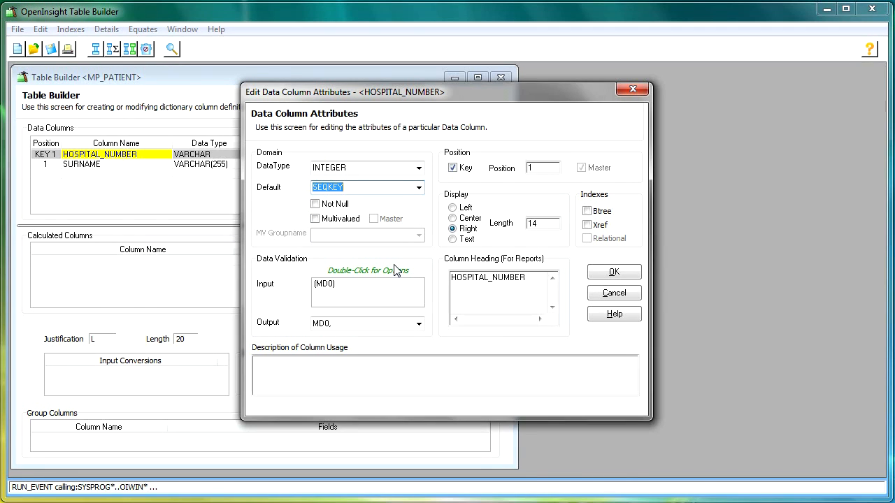
click(318, 208)
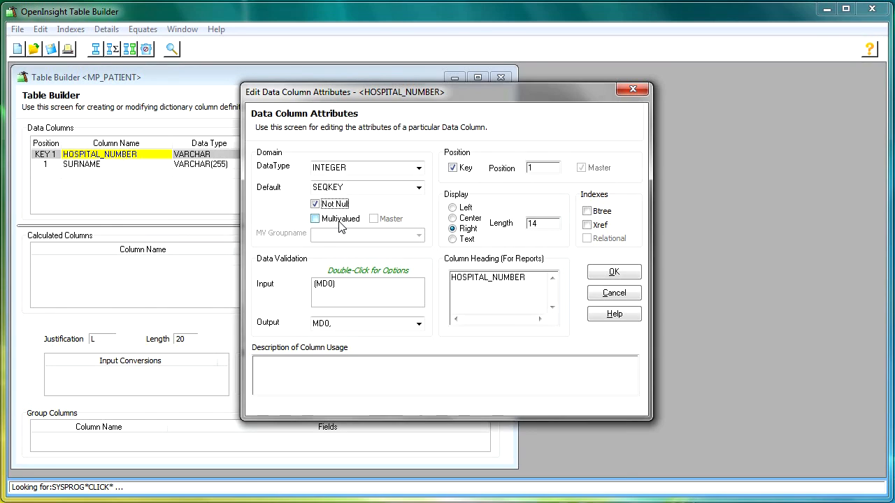
- Review the available input validations and output formats for the HOSPITAL_NUMBER column
double_click(360, 286)
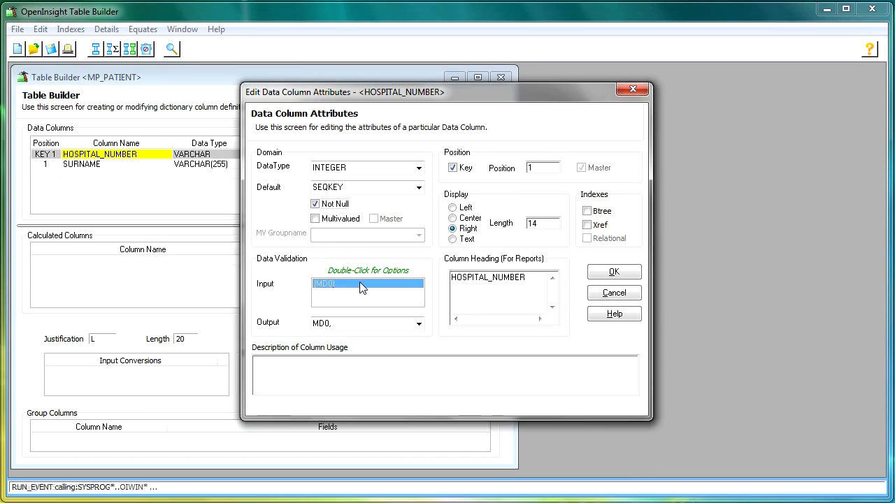
drag(395, 260, 406, 105)
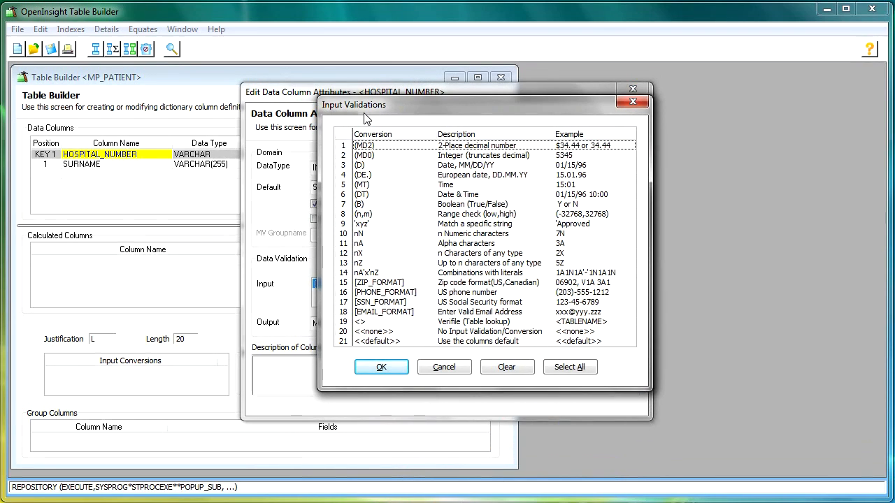
click(454, 176)
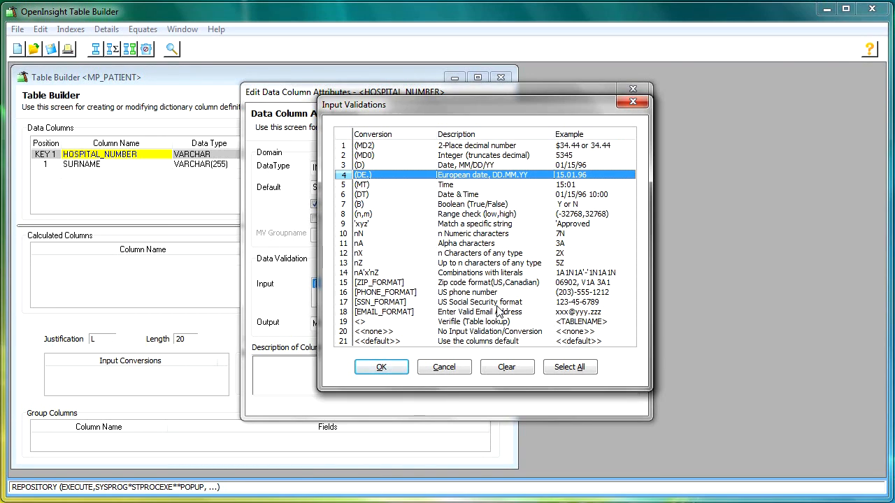
click(462, 367)
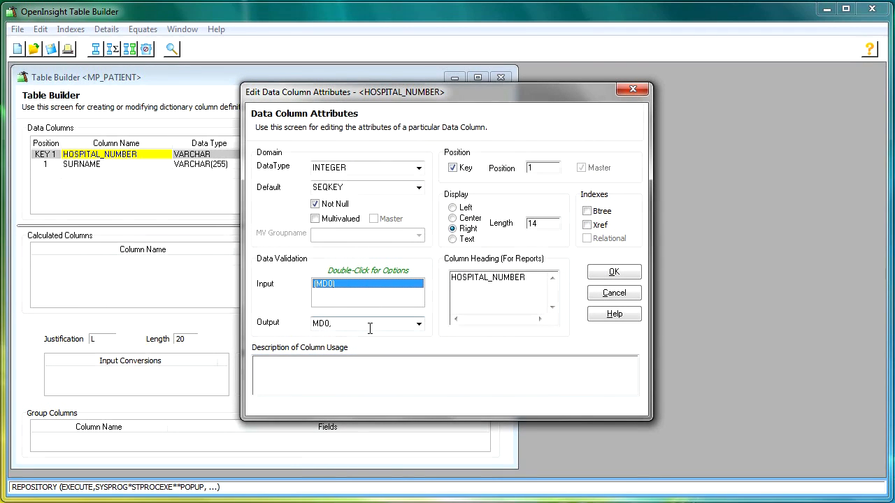
click(418, 324)
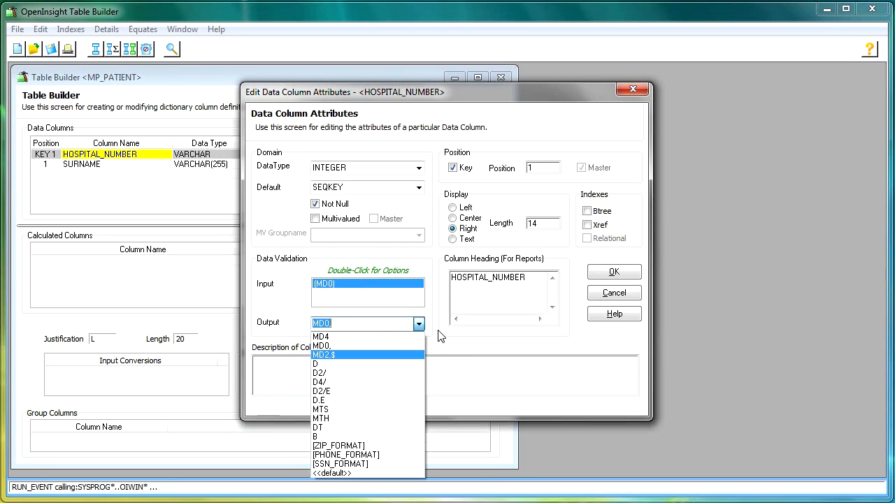
click(440, 337)
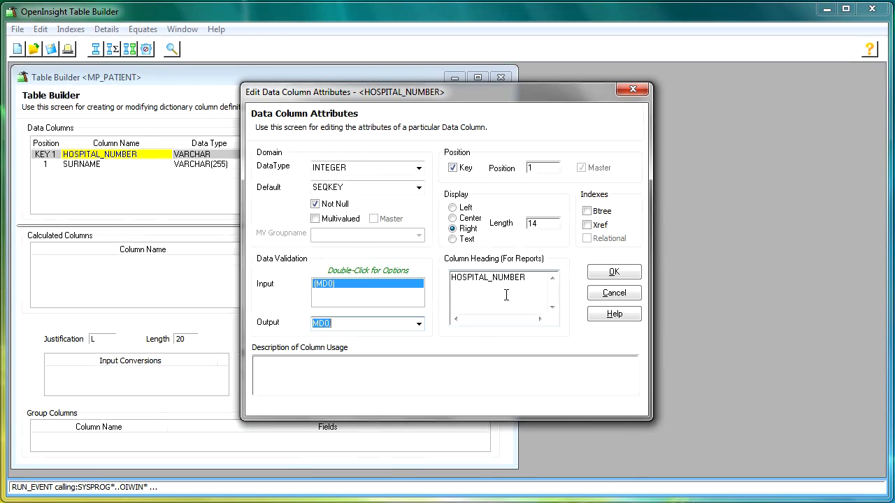
- Describe the HOSPITAL_NUMBER column's usage as "This is my record ID using a SEQKEY." and accept its attributes
click(389, 388)
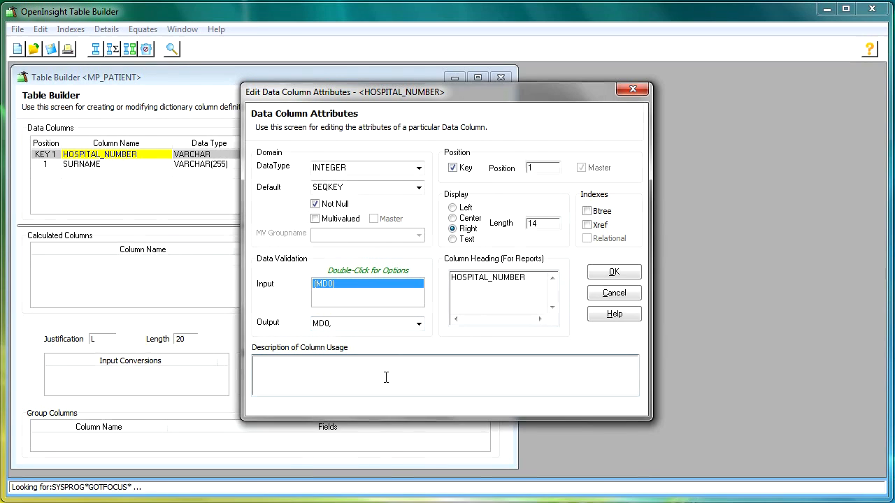
text(This is my record ID using a SEQKEY.)
click(619, 277)
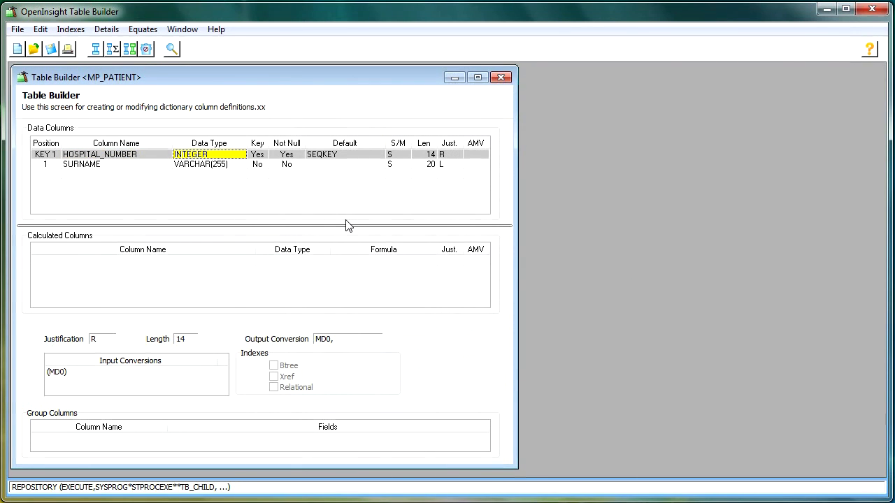
- Start a new table definition and examine its location, name, application and description settings, choosing CLINIC as the application
click(18, 50)
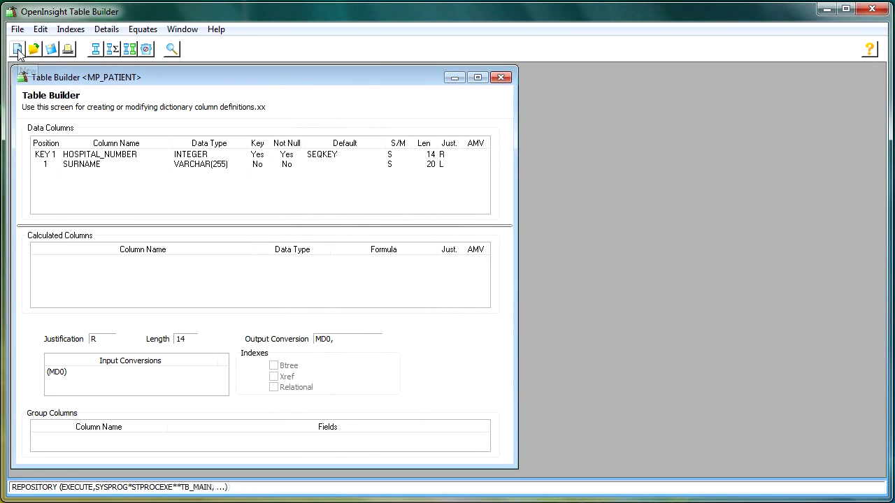
drag(122, 62, 292, 94)
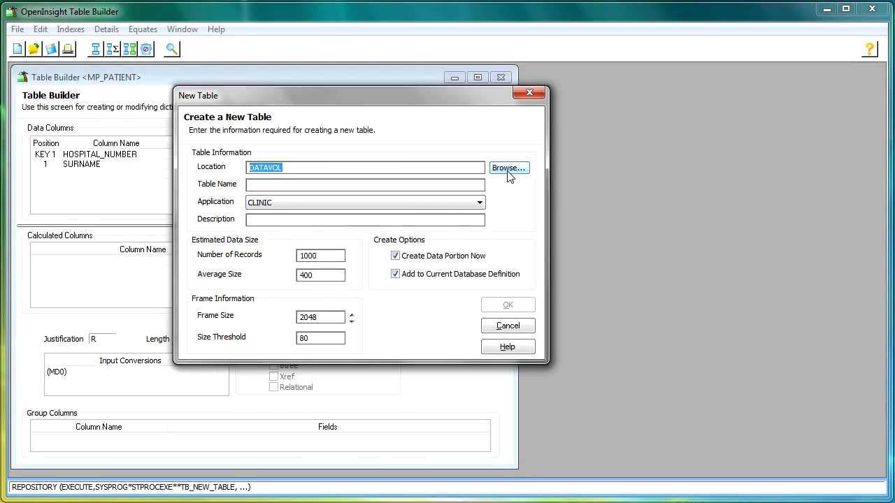
click(464, 187)
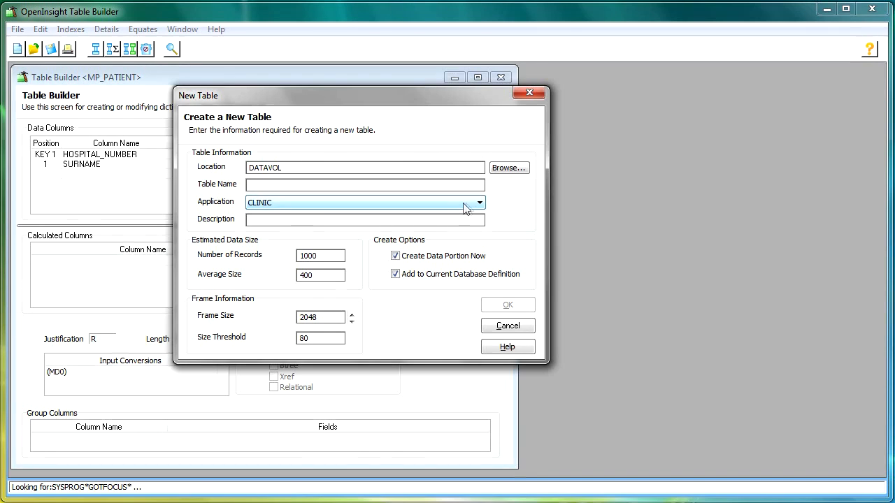
click(480, 203)
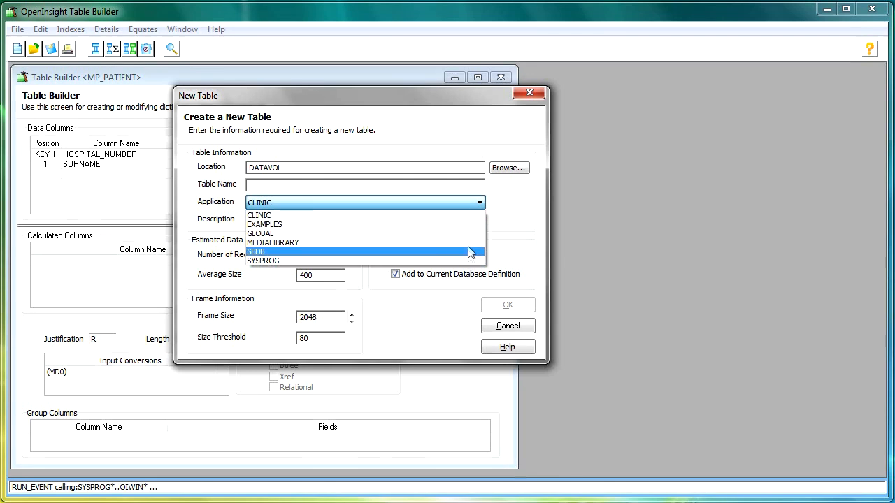
click(340, 217)
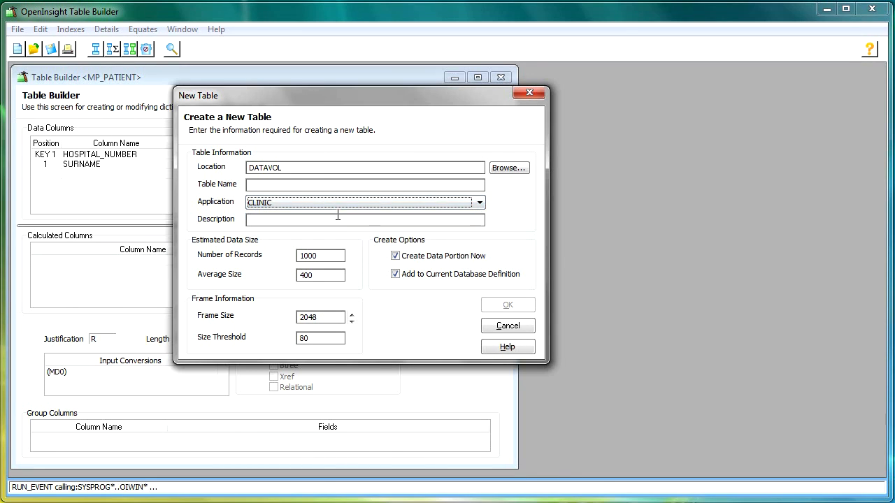
click(351, 221)
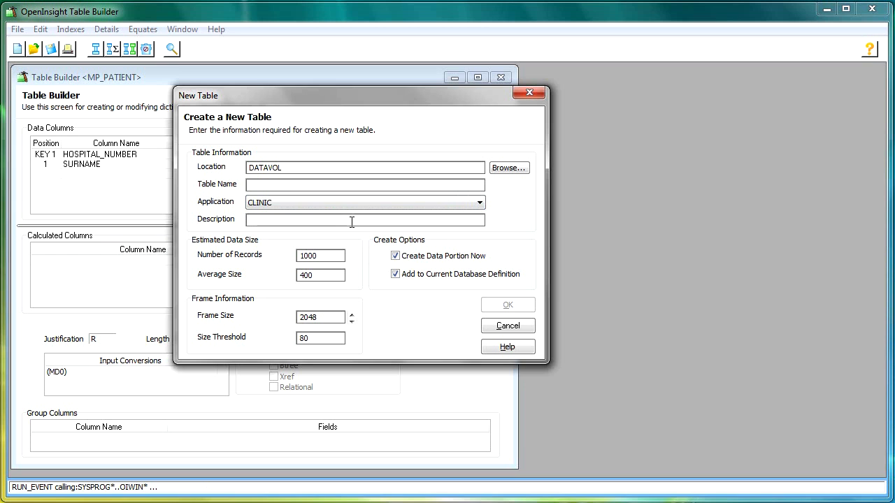